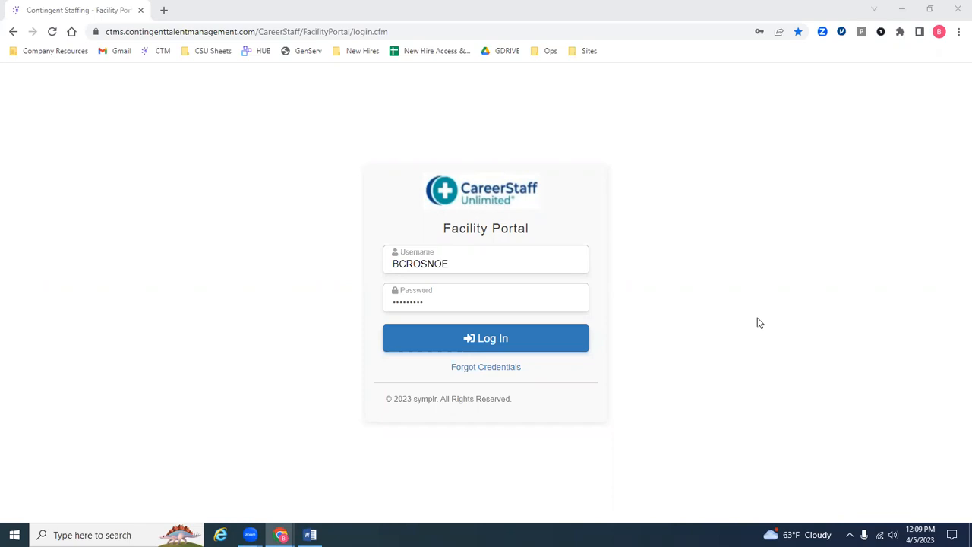
Step: Log in to the facility portal and start a new shift for the facility 1234 Hospital
left_click(579, 348)
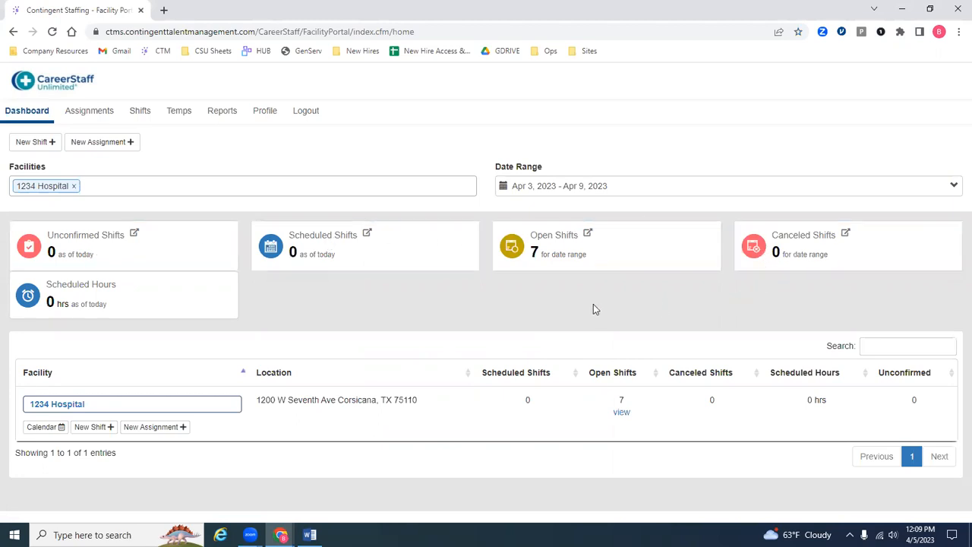
left_click(48, 149)
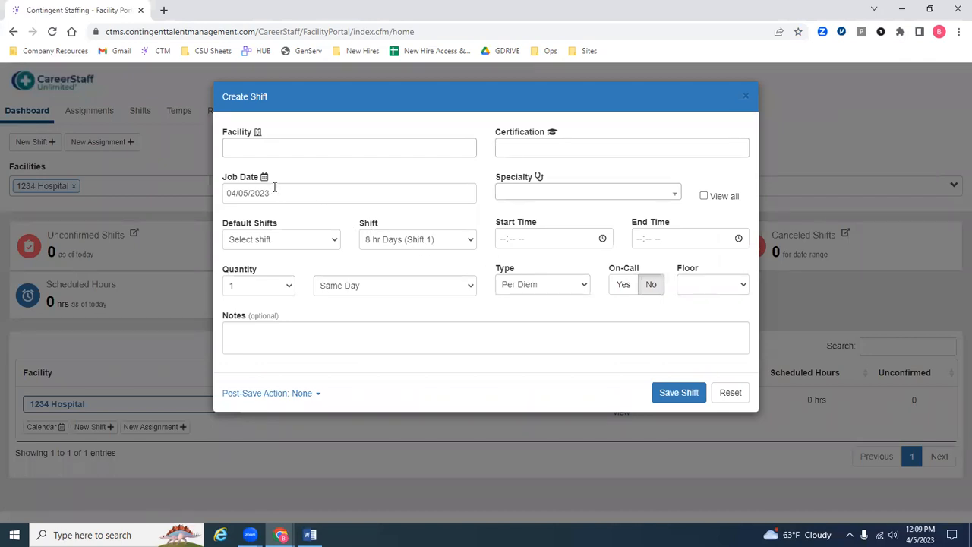
left_click(239, 150)
type("12")
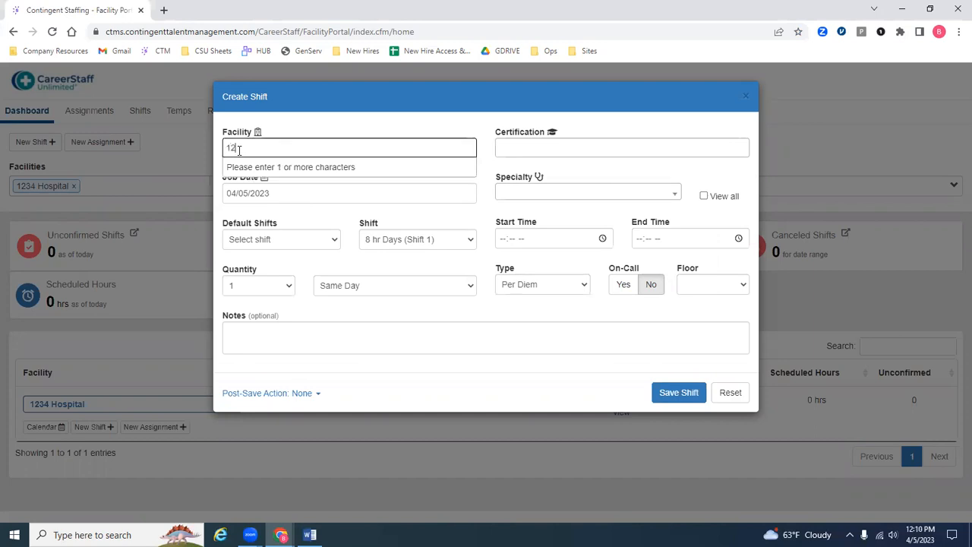
type("34")
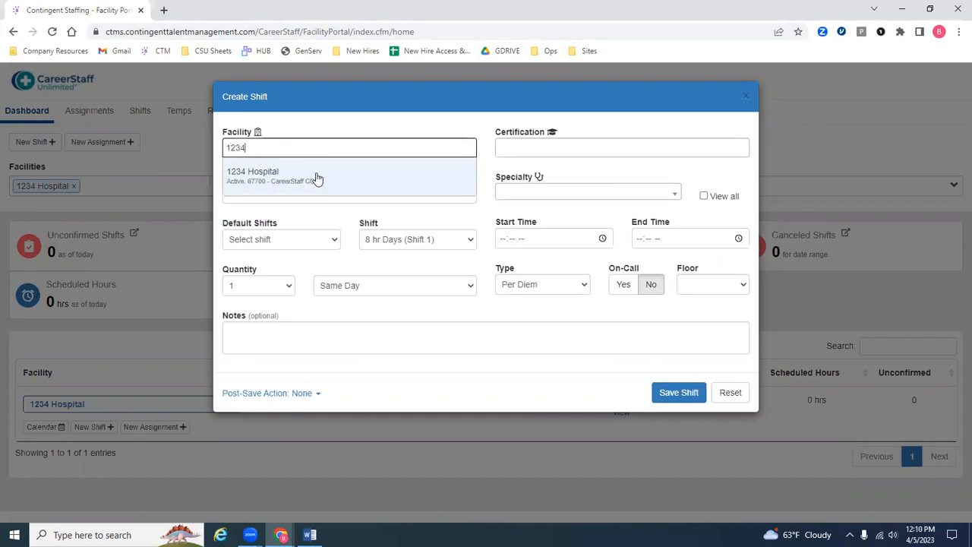
left_click(318, 178)
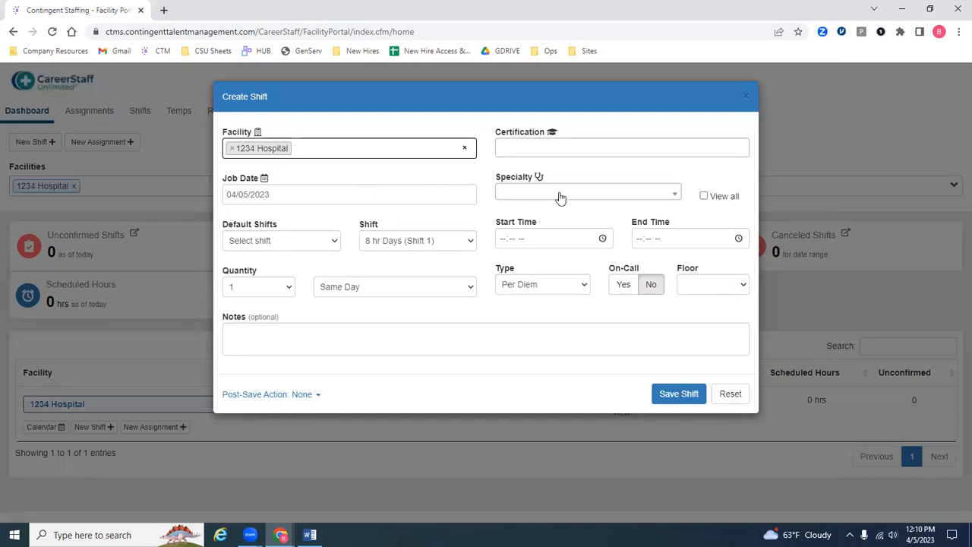
Step: Set the new shift's required certification to RN
left_click(595, 145)
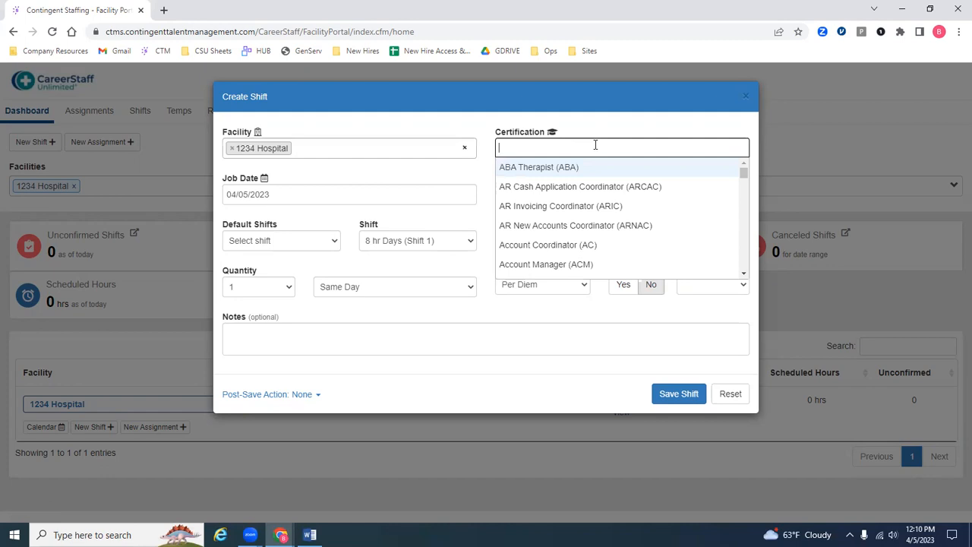
type("RN")
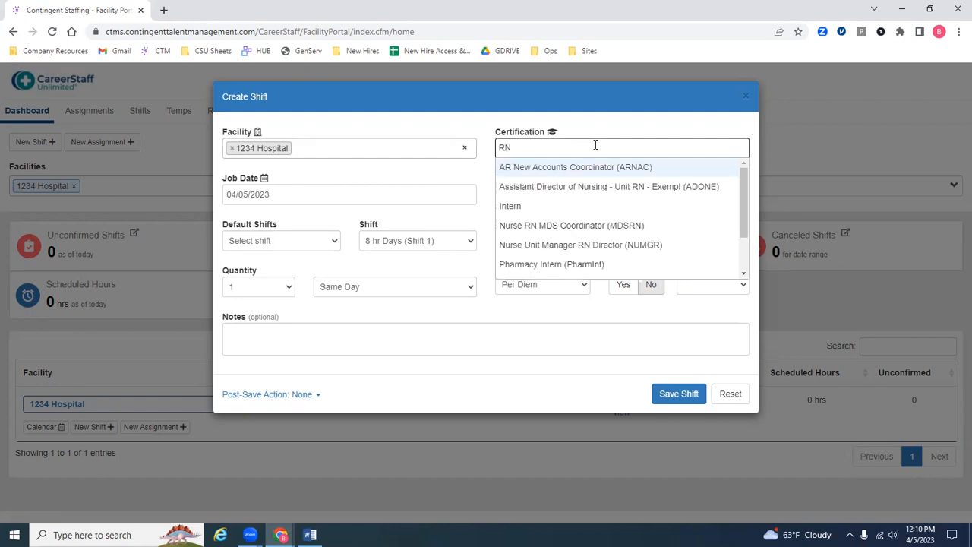
scroll(564, 223, "down", 1)
left_click(561, 225)
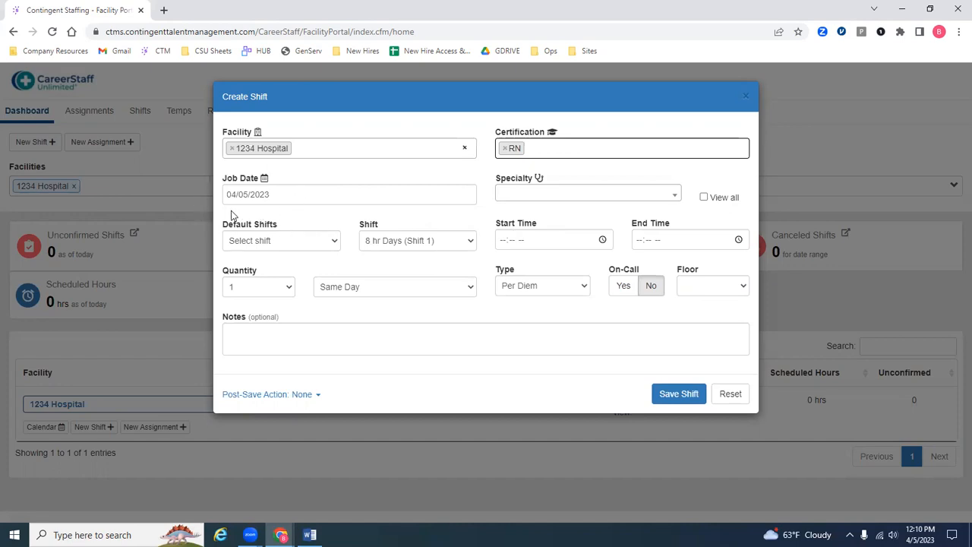
Step: Set the shift's job date to 04/07/2023 and its specialty to LTC/SNF
left_click(290, 197)
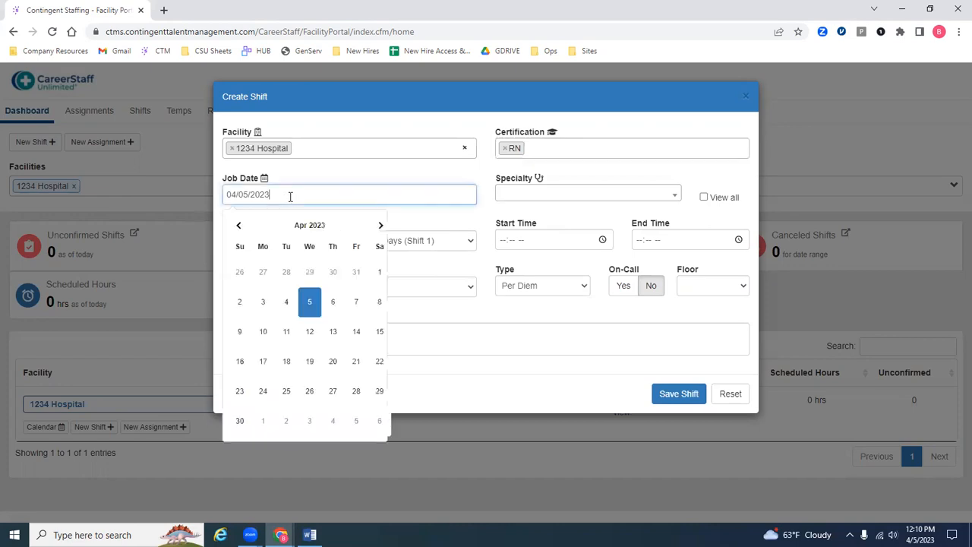
left_click(358, 307)
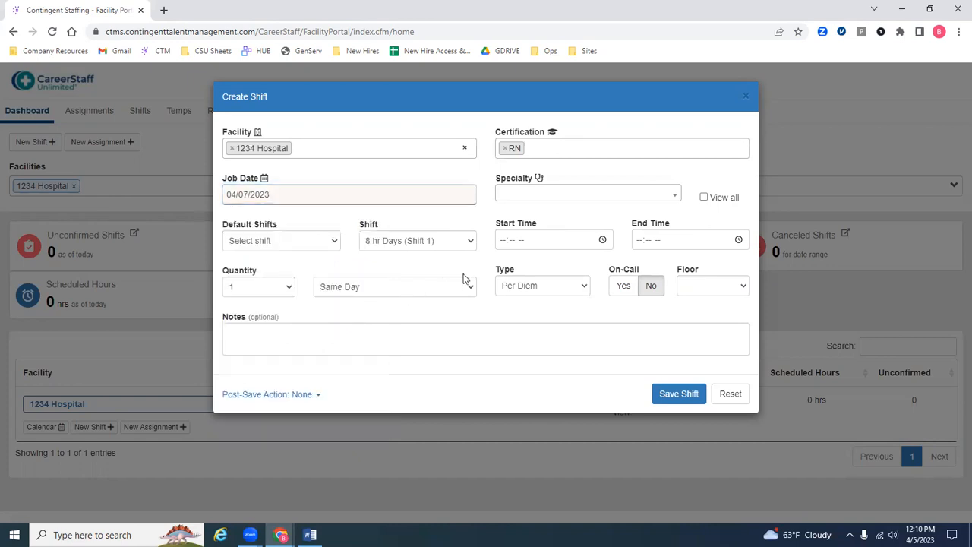
left_click(580, 200)
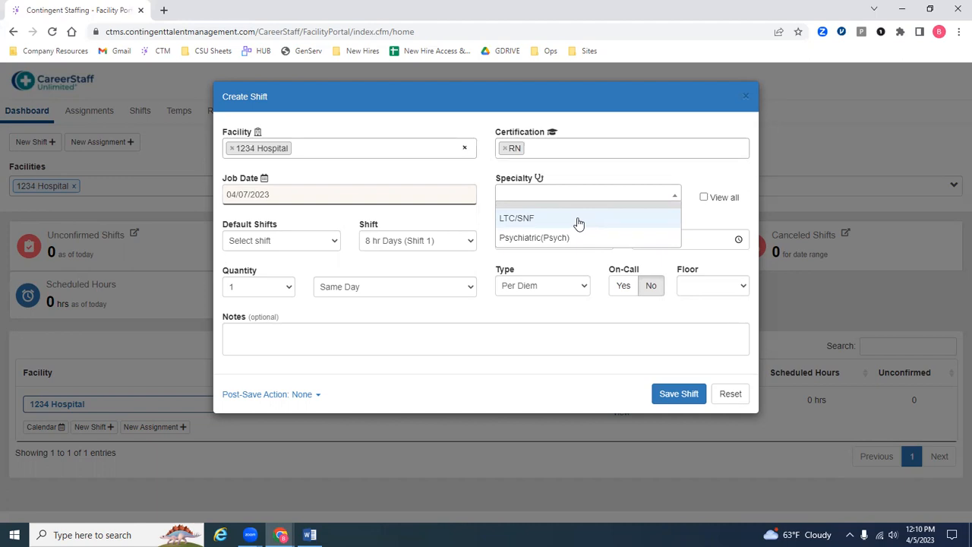
left_click(578, 220)
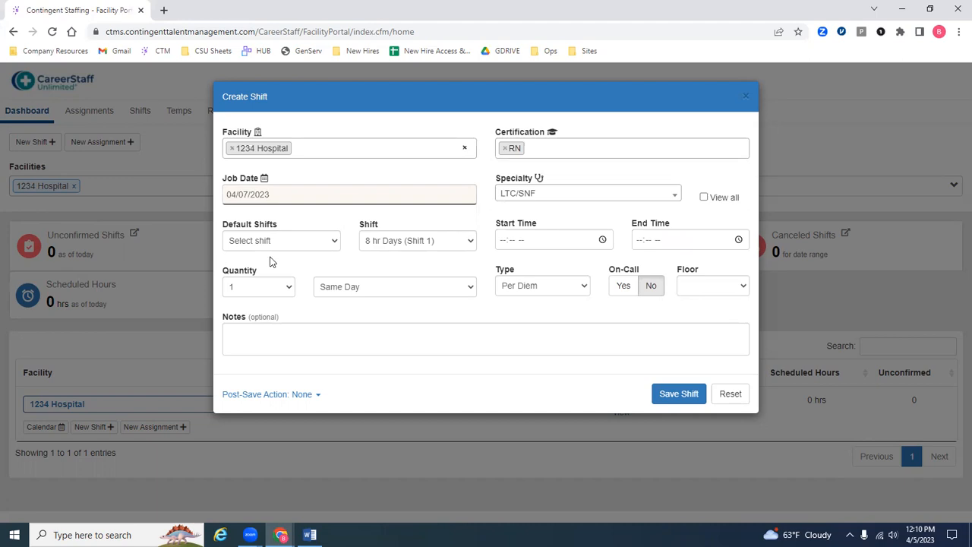
Step: Apply the 7A-3P default shift and adjust its times to start at 07:30 AM and end at 03:30 PM
left_click(302, 242)
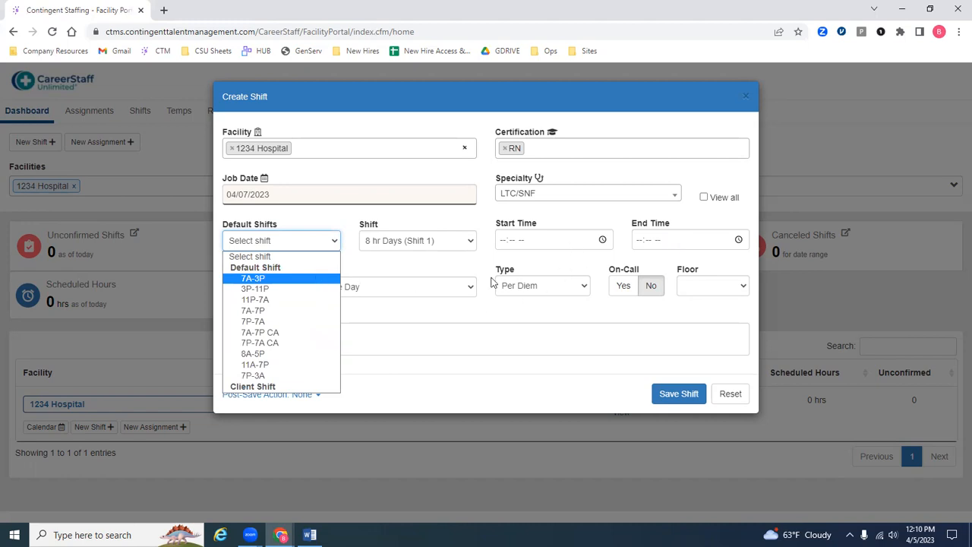
left_click(243, 280)
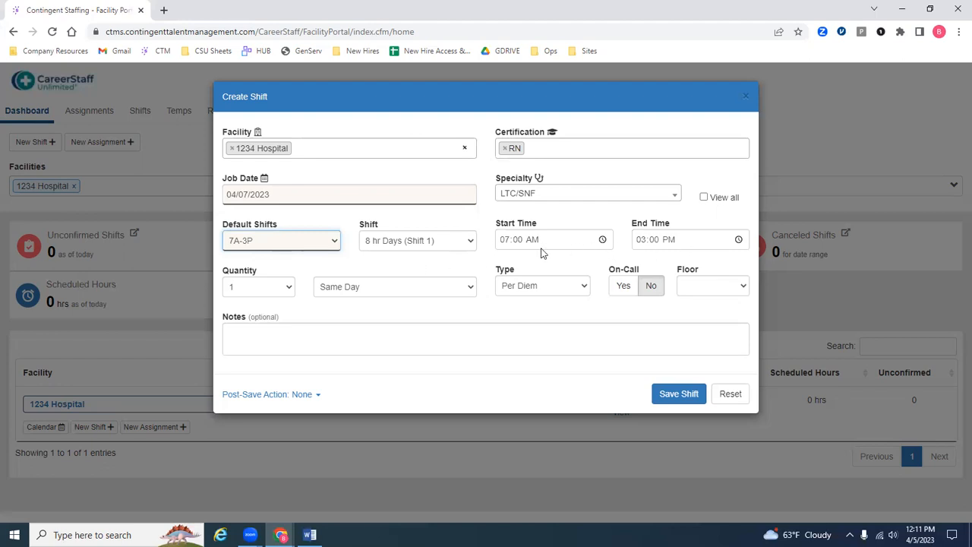
left_click(523, 241)
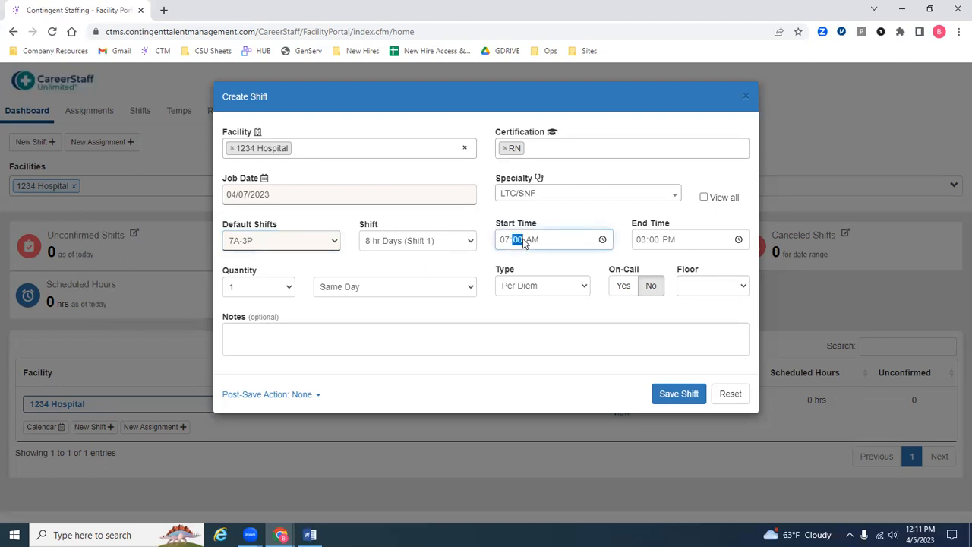
type("30")
left_click(653, 240)
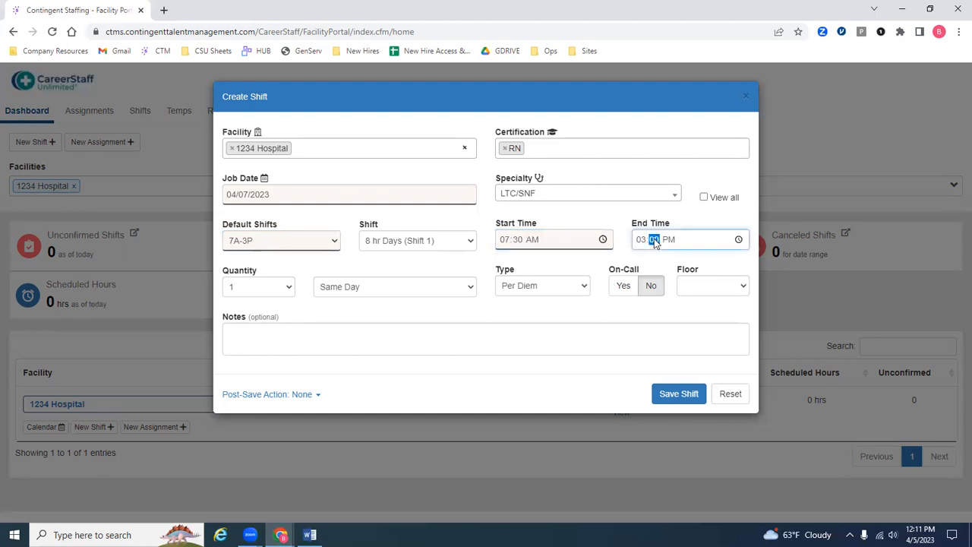
type("30")
left_click(589, 265)
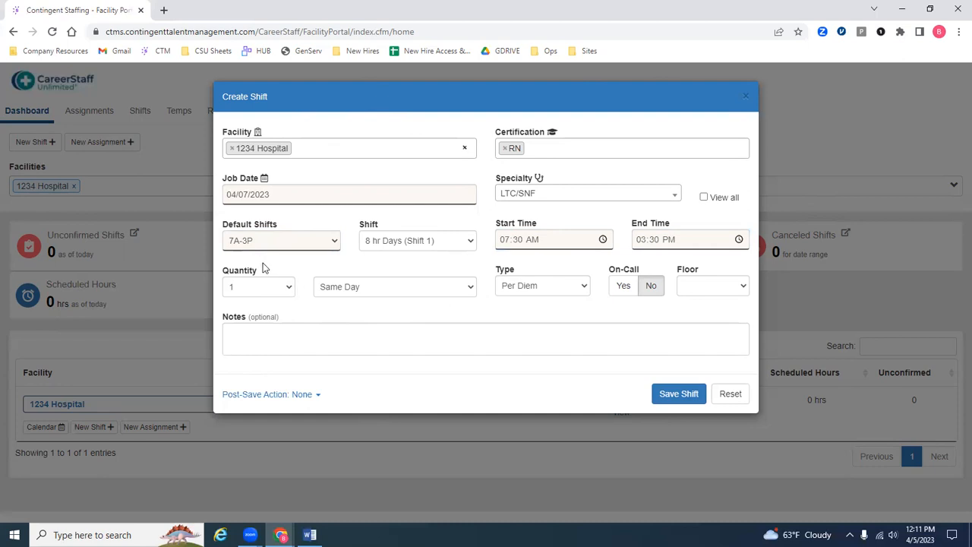
Step: Set the shift quantity to 5 and have the shifts created on Consecutive Days
left_click(283, 291)
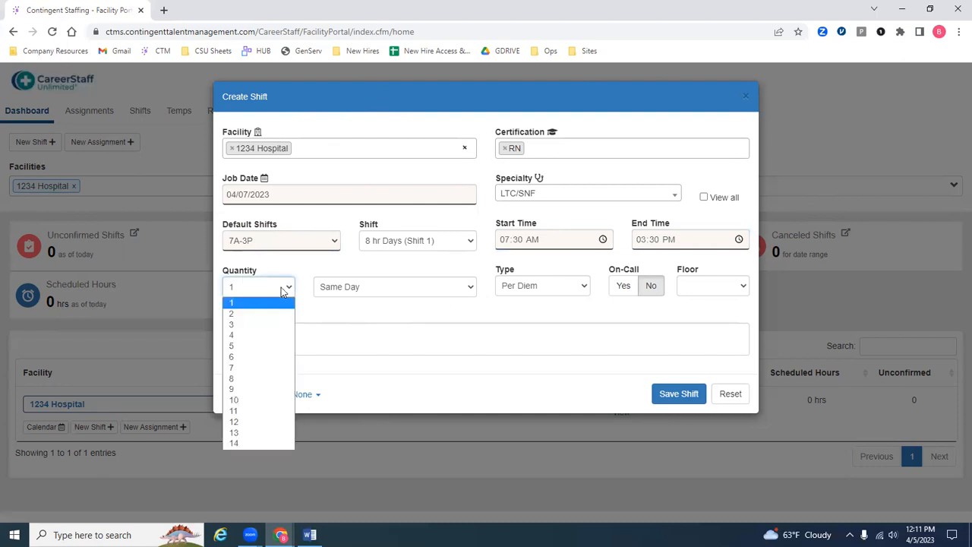
left_click(471, 291)
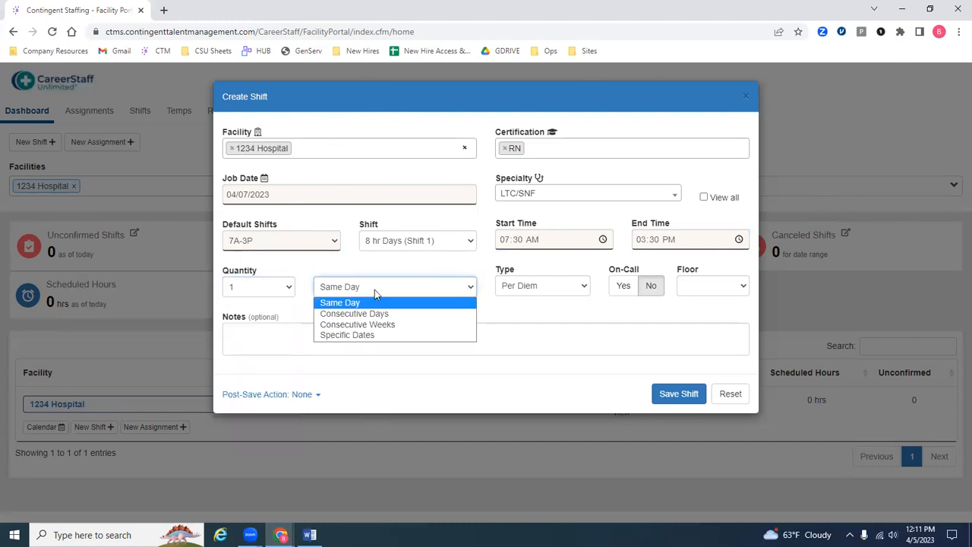
left_click(288, 287)
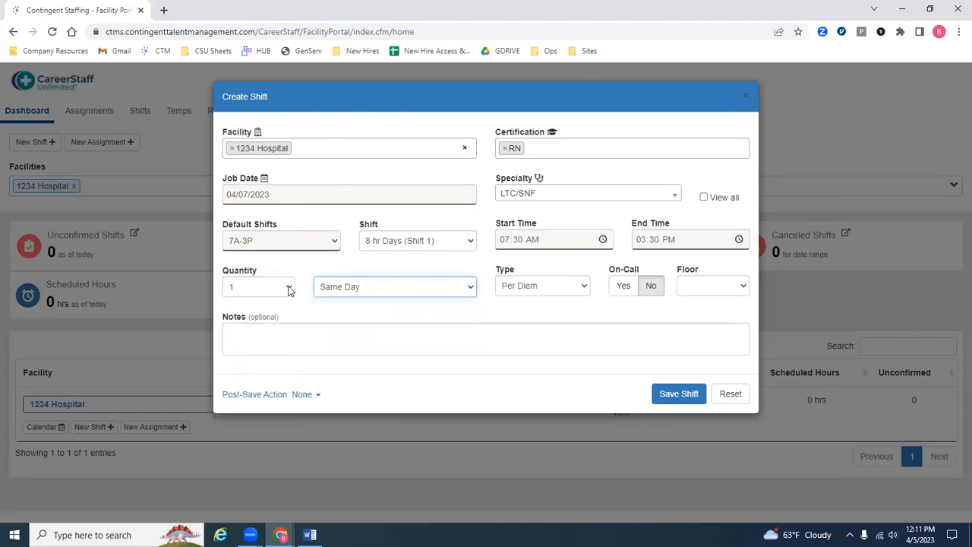
left_click(288, 290)
left_click(276, 344)
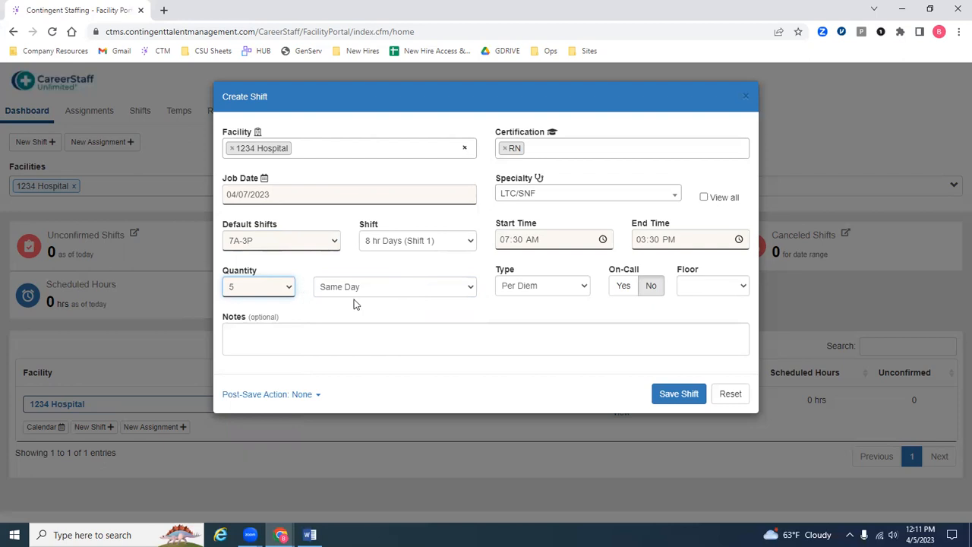
left_click(461, 289)
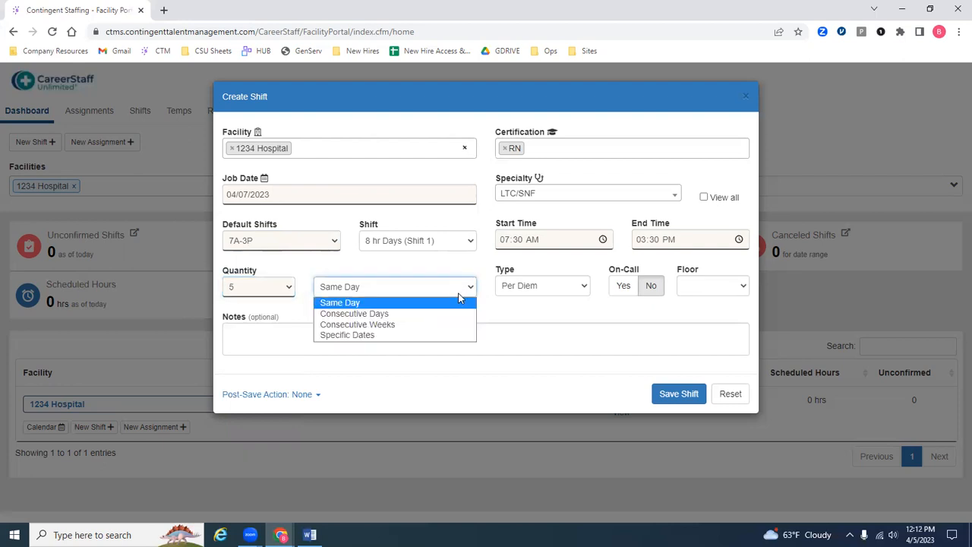
left_click(450, 313)
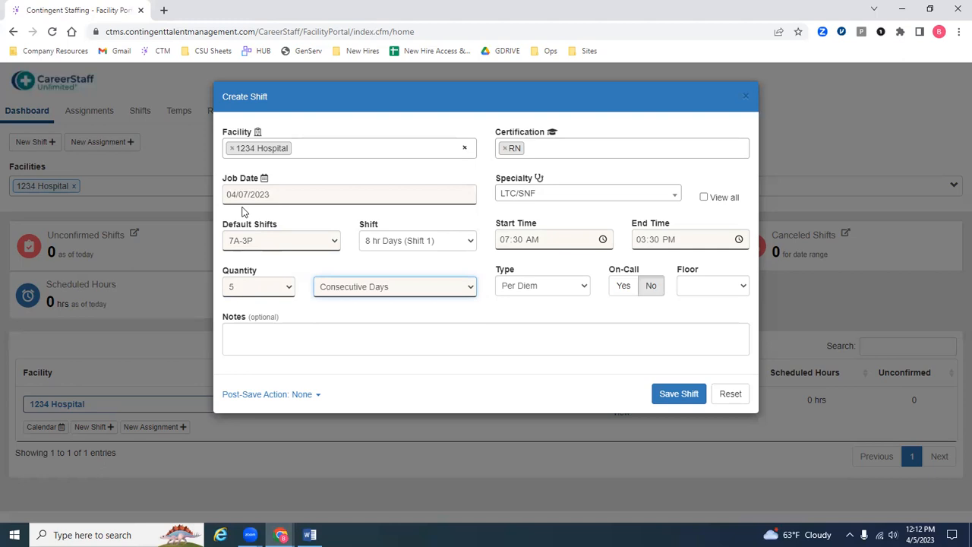
Step: Switch the repetition to Consecutive Weeks and add Monday, Tuesday and Thursday to the selected weekdays
left_click(360, 292)
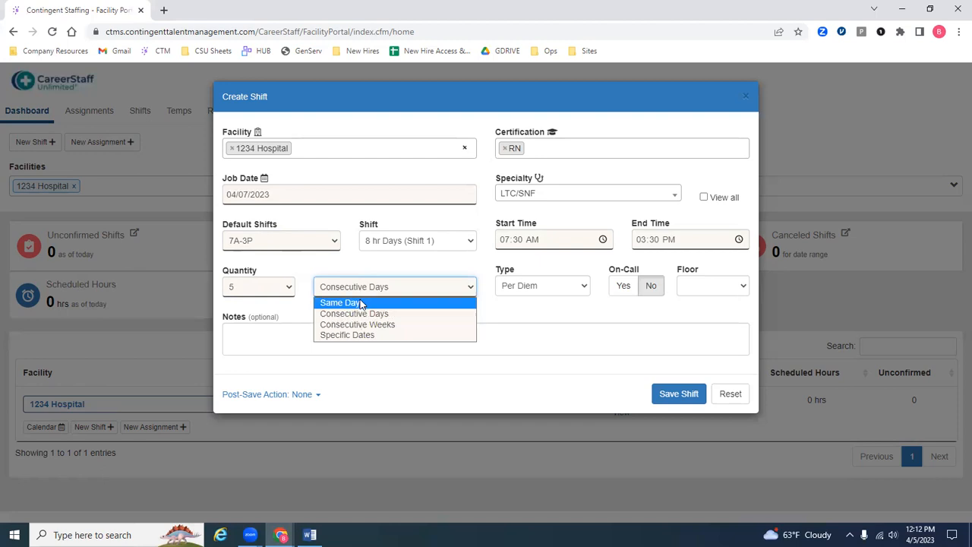
left_click(373, 324)
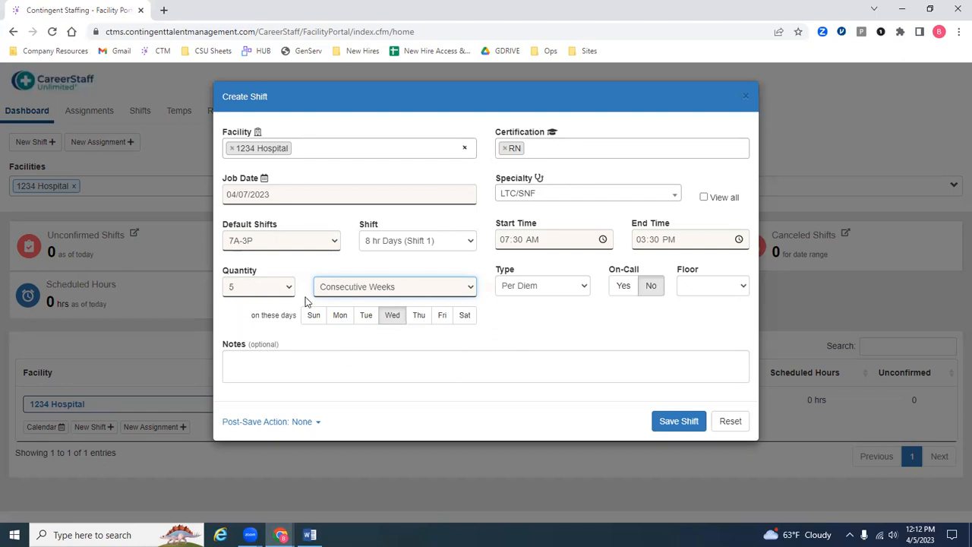
left_click(346, 317)
left_click(367, 317)
left_click(419, 316)
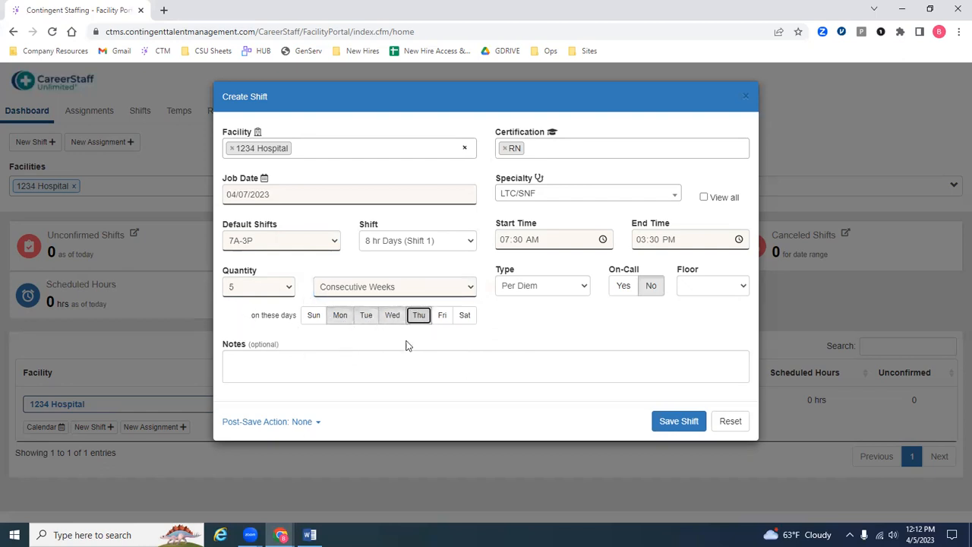
left_click(331, 322)
Step: Switch the repetition to Specific Dates and pick April 18, 20, 21, 25, 26, 27 and 28, 2023
left_click(334, 288)
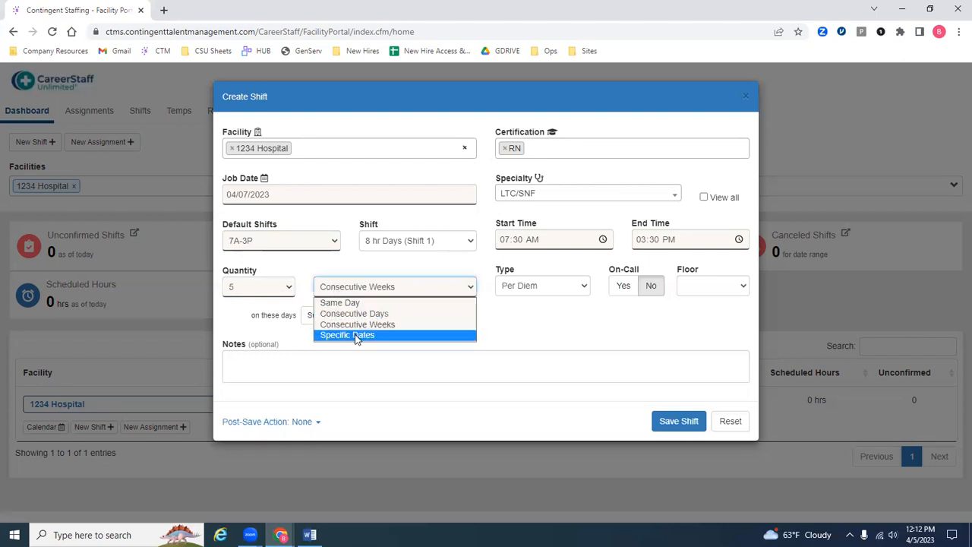
left_click(385, 335)
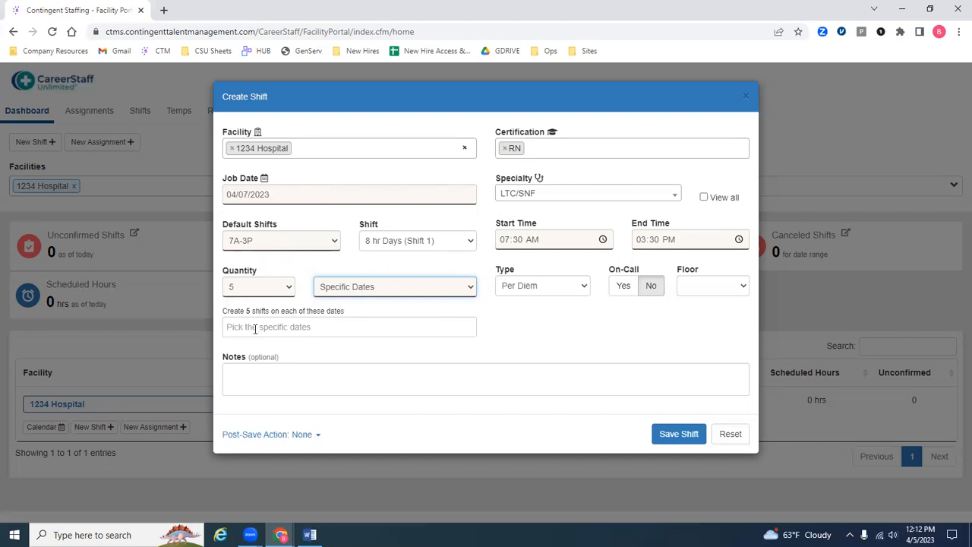
left_click(348, 320)
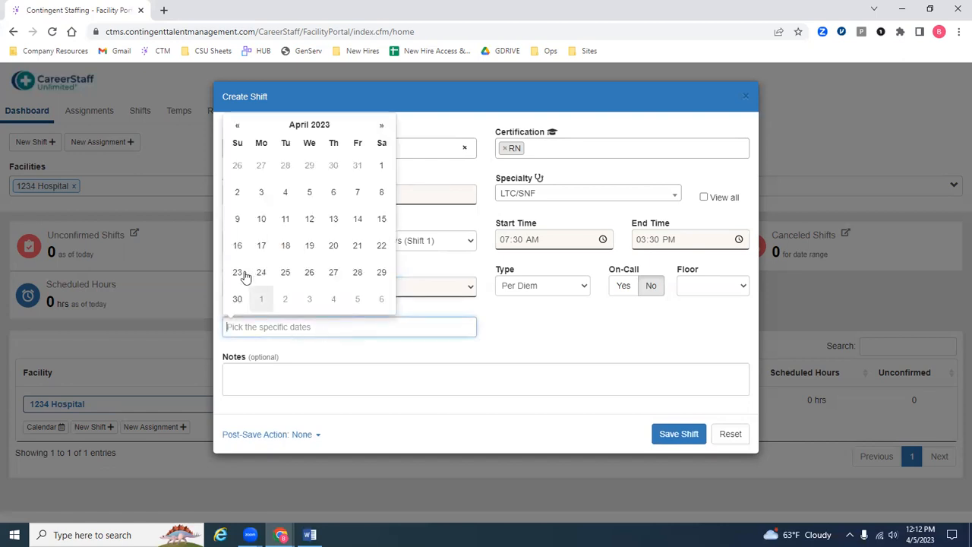
left_click(285, 246)
left_click(334, 249)
left_click(358, 249)
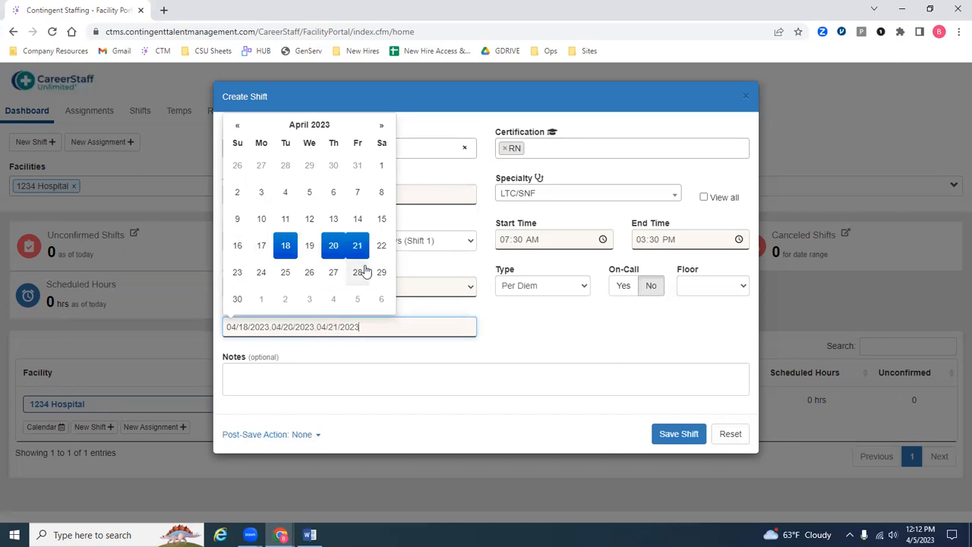
left_click(355, 273)
left_click(333, 271)
left_click(309, 272)
left_click(285, 273)
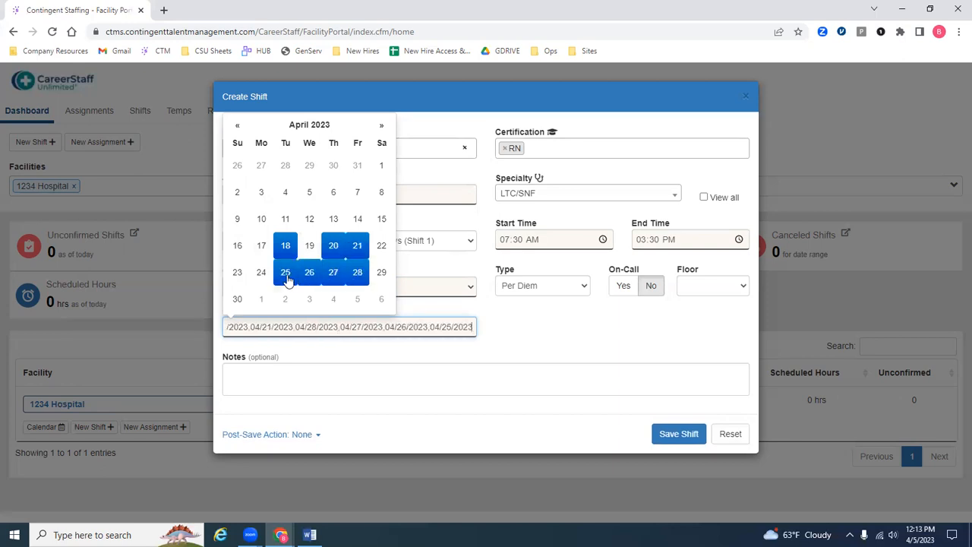
left_click(561, 336)
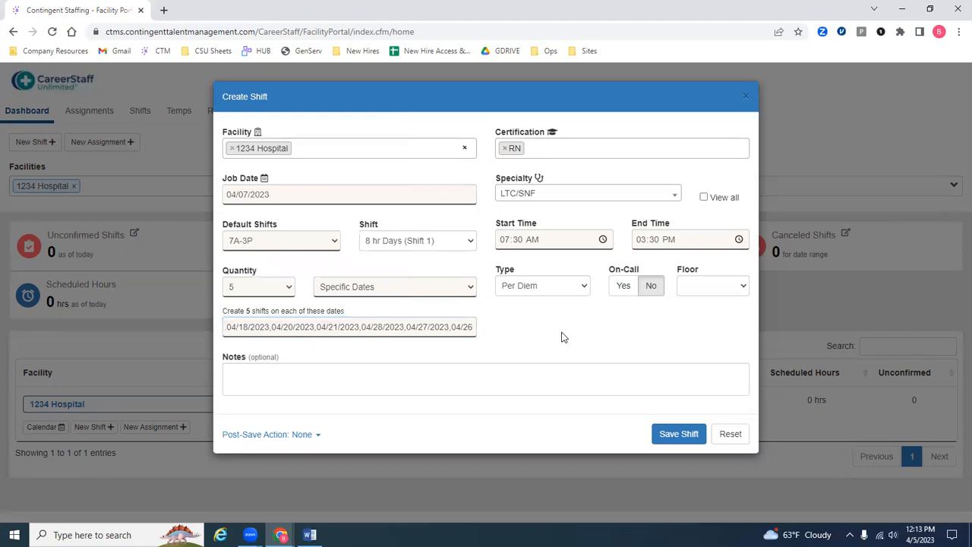
Step: Set the repetition to Same Day with a quantity of 1, leave the notes empty and save the shift
left_click(433, 289)
left_click(408, 304)
left_click(285, 297)
left_click(279, 303)
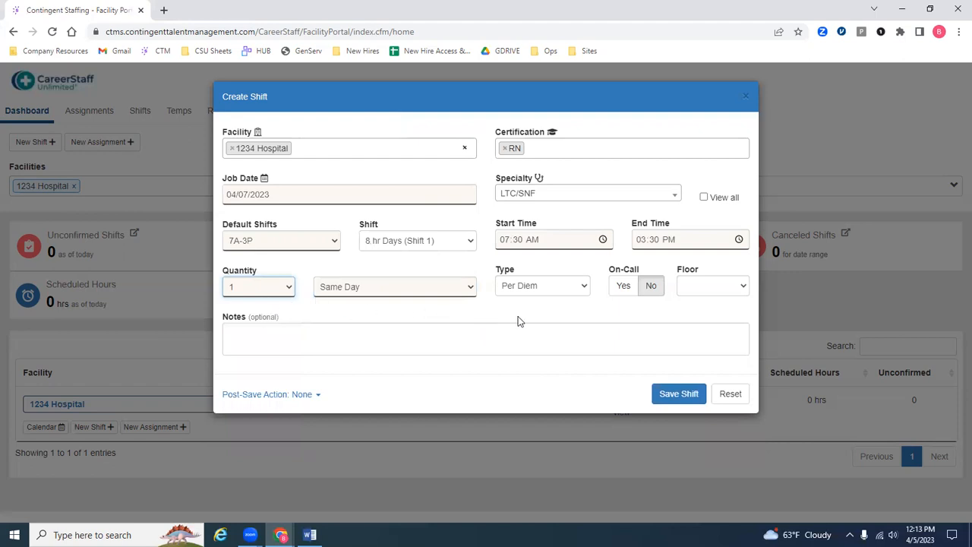
left_click(507, 347)
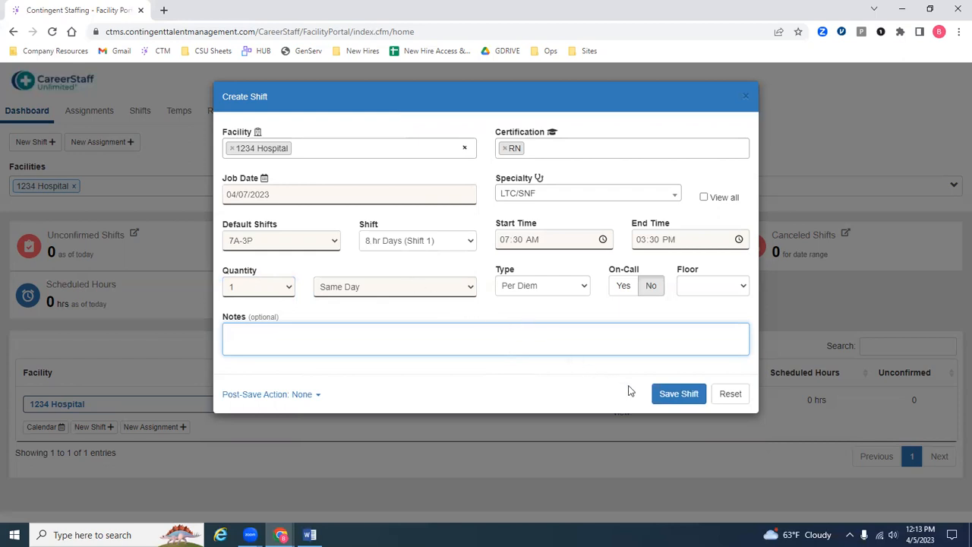
left_click(666, 406)
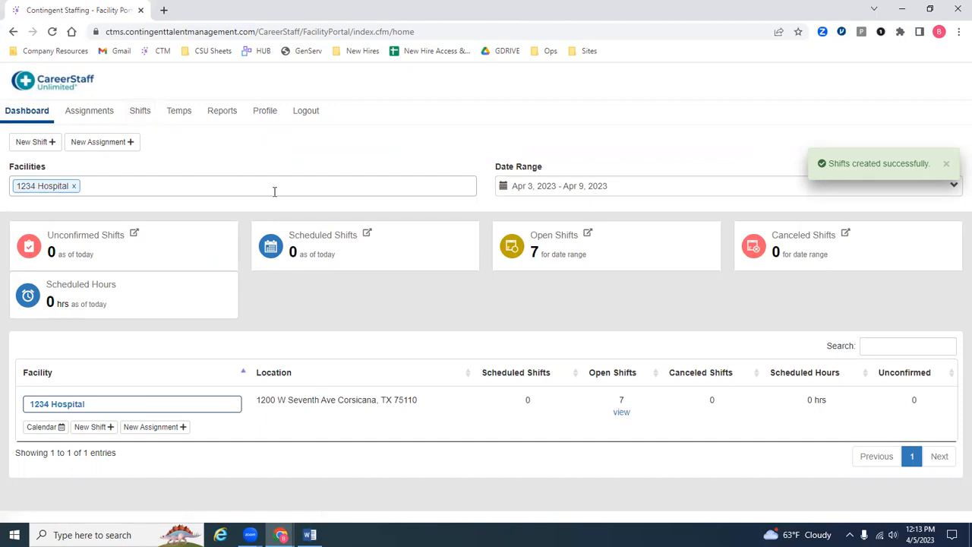
Step: Open the list of open shifts for 1234 Hospital and review its rows, including the Requests column
left_click(631, 262)
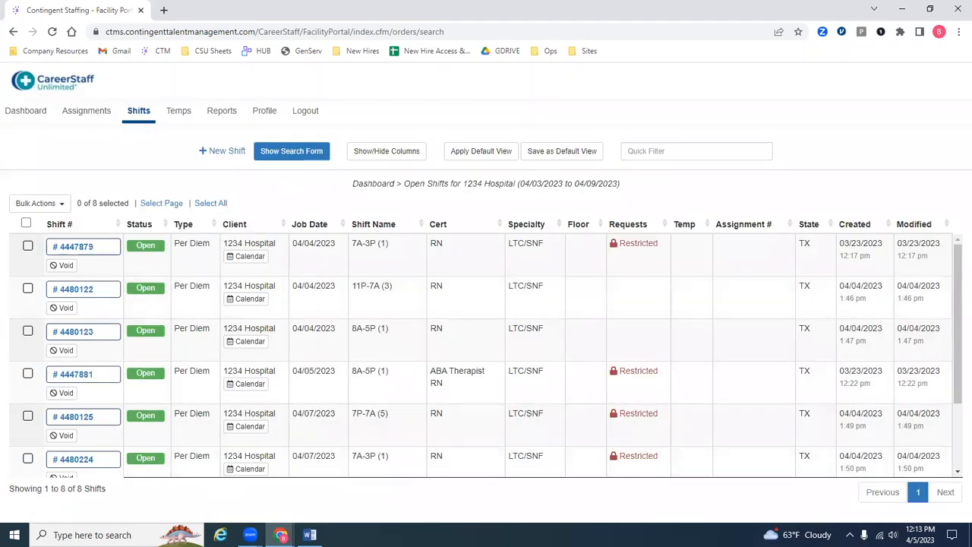
left_click_drag(660, 245, 612, 245)
left_click(636, 205)
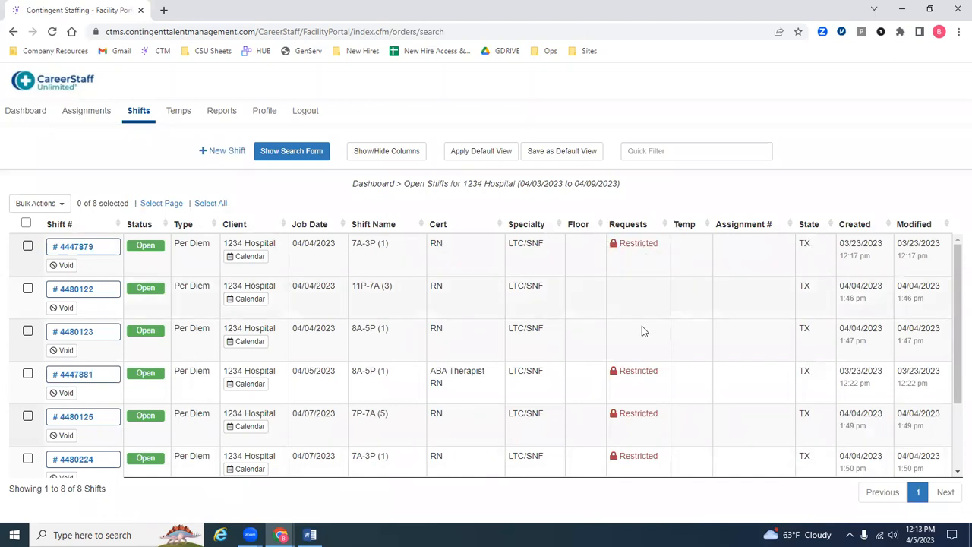
scroll(644, 338, "down", 2)
scroll(647, 343, "down", 1)
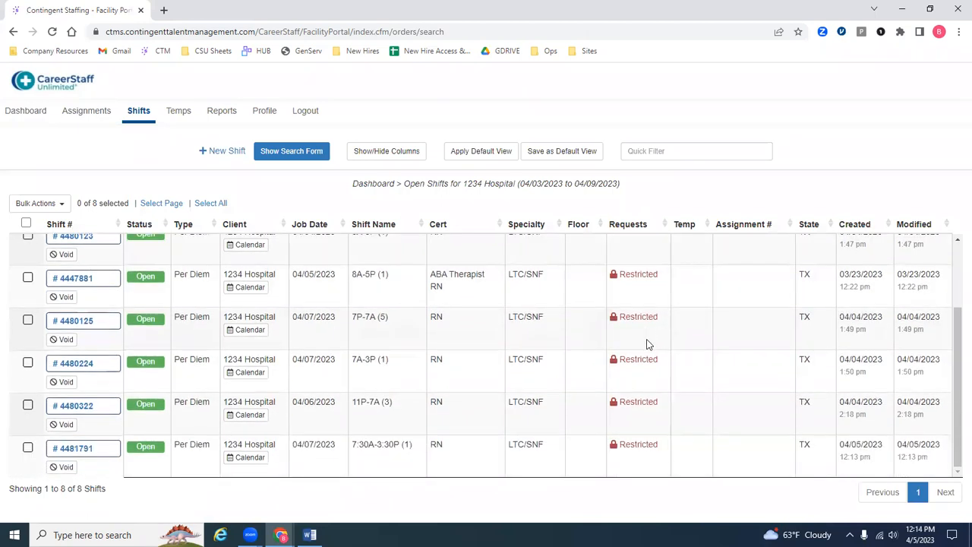
scroll(647, 344, "up", 3)
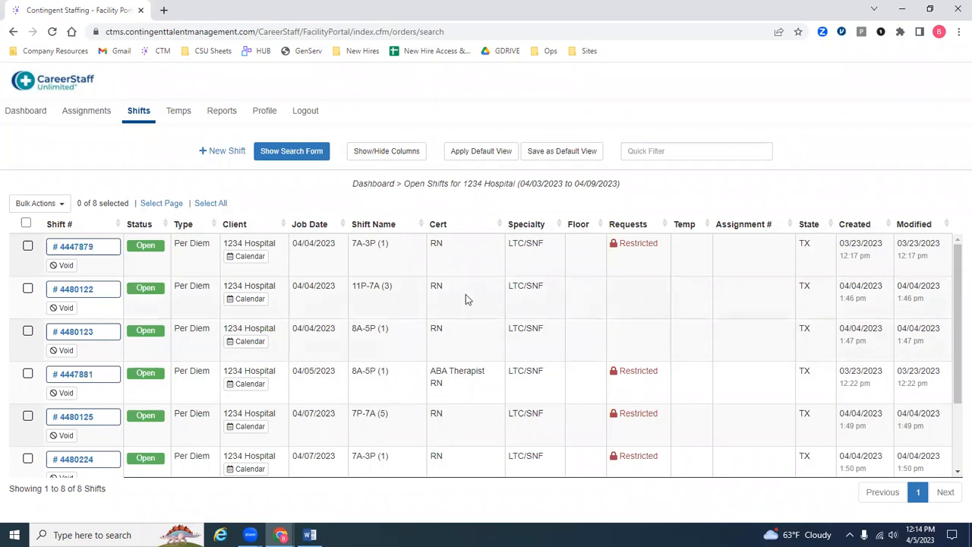
Step: View the details of the 04/04/2023 7A-3P (1) RN shift, then close them without editing or voiding it
left_click(96, 245)
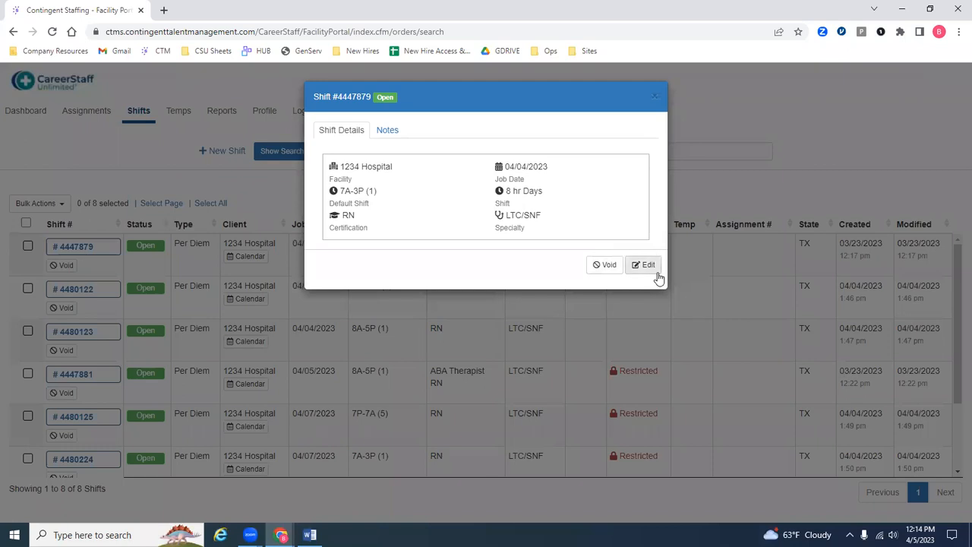
left_click(654, 101)
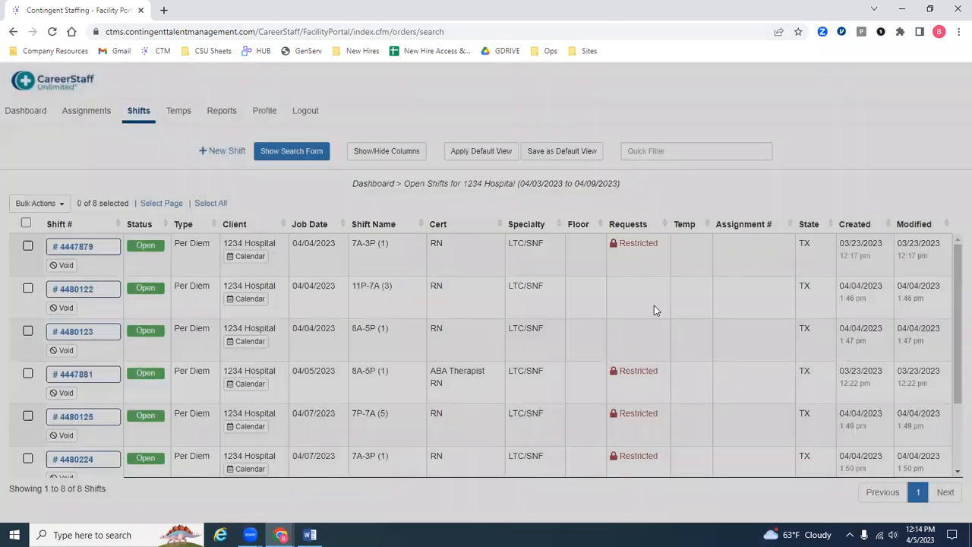